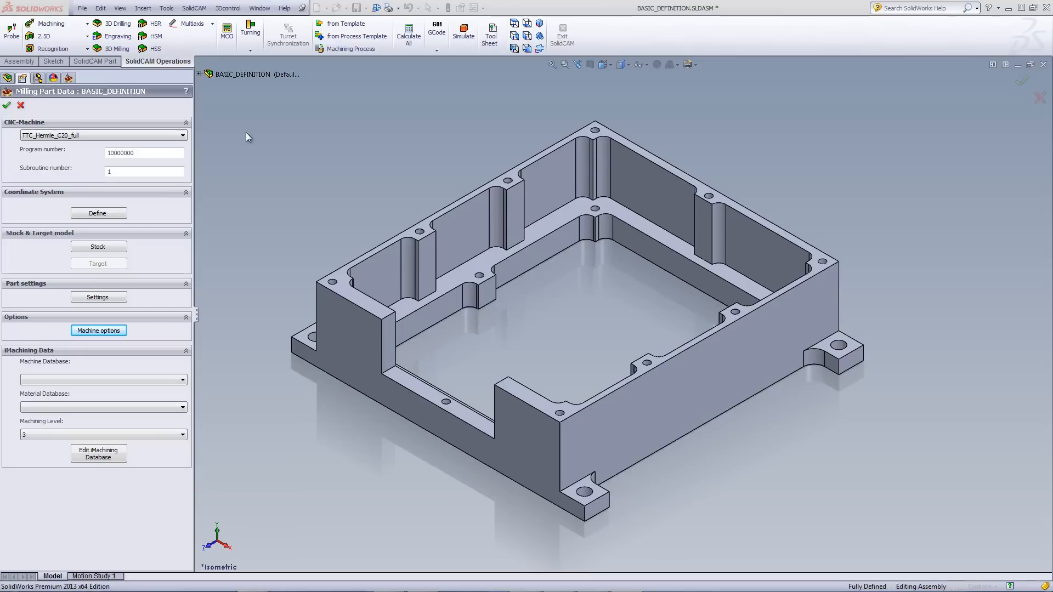
click(164, 137)
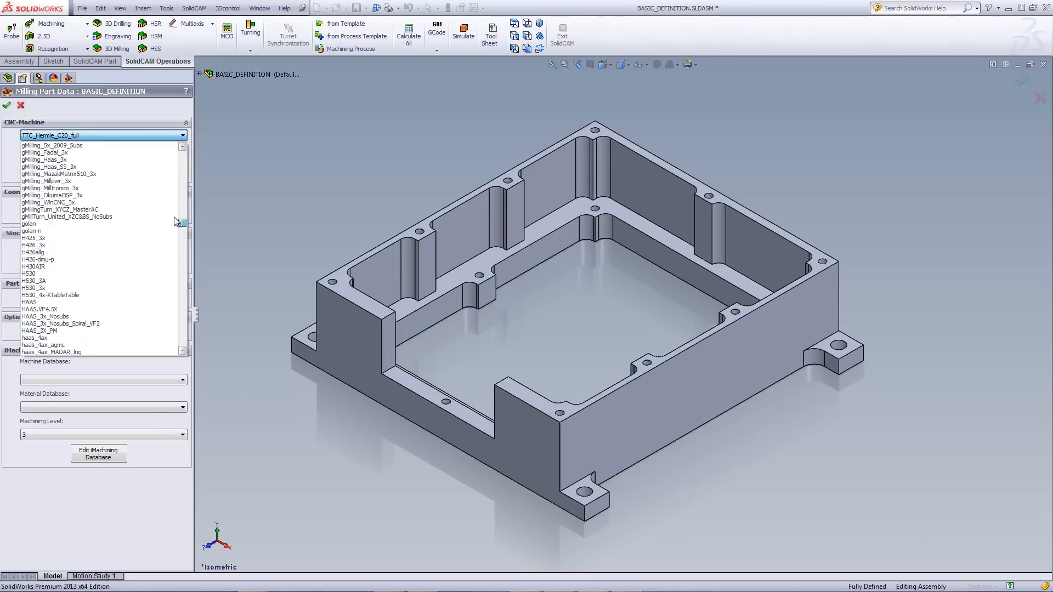
drag(183, 346, 179, 220)
scroll(162, 247, down, 6)
scroll(172, 263, down, 6)
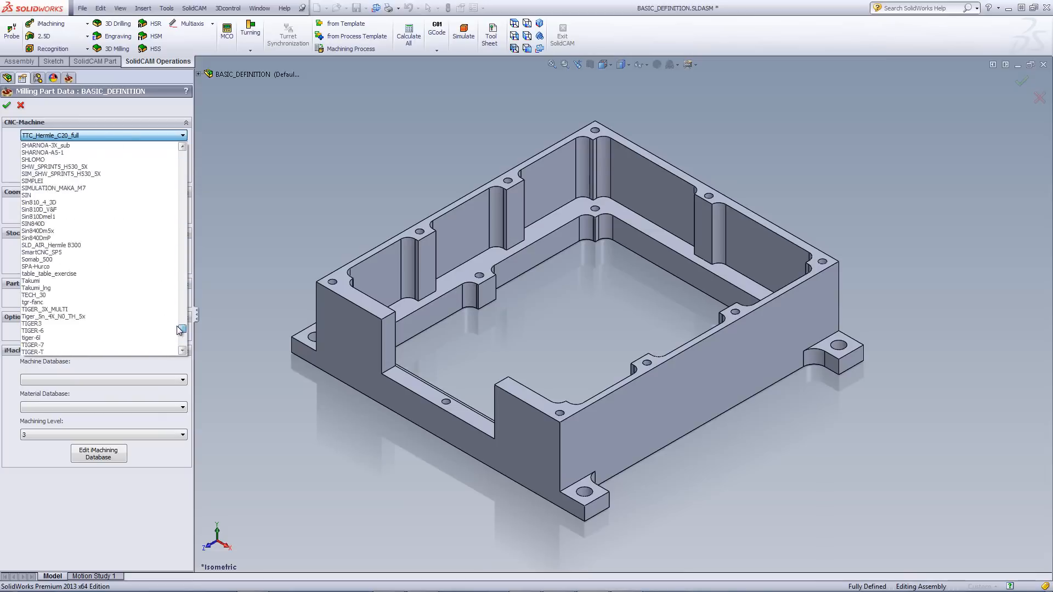
scroll(180, 280, down, 6)
scroll(187, 296, down, 6)
drag(186, 296, 186, 289)
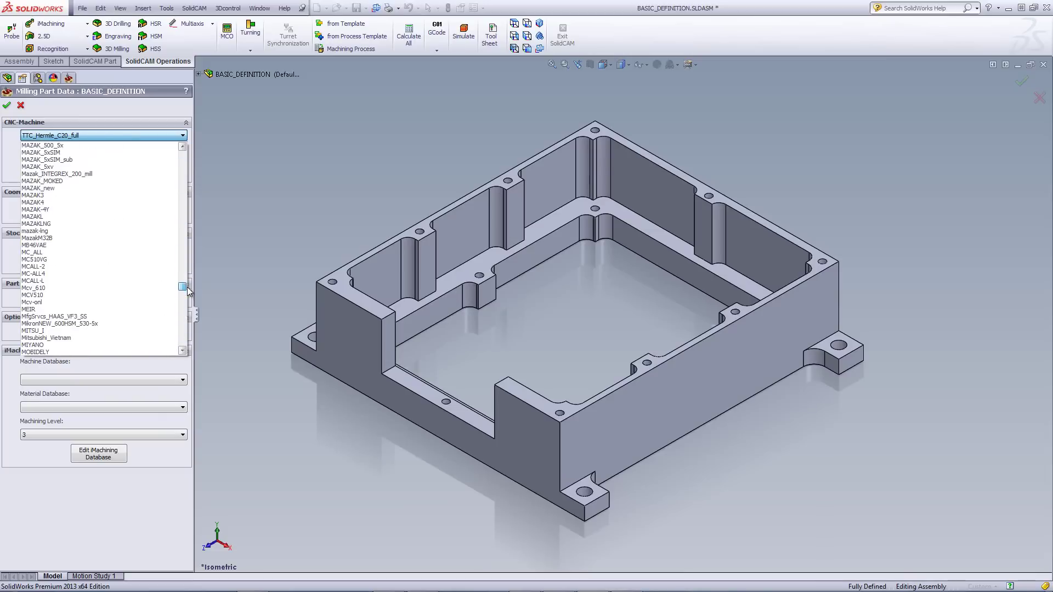
click(260, 199)
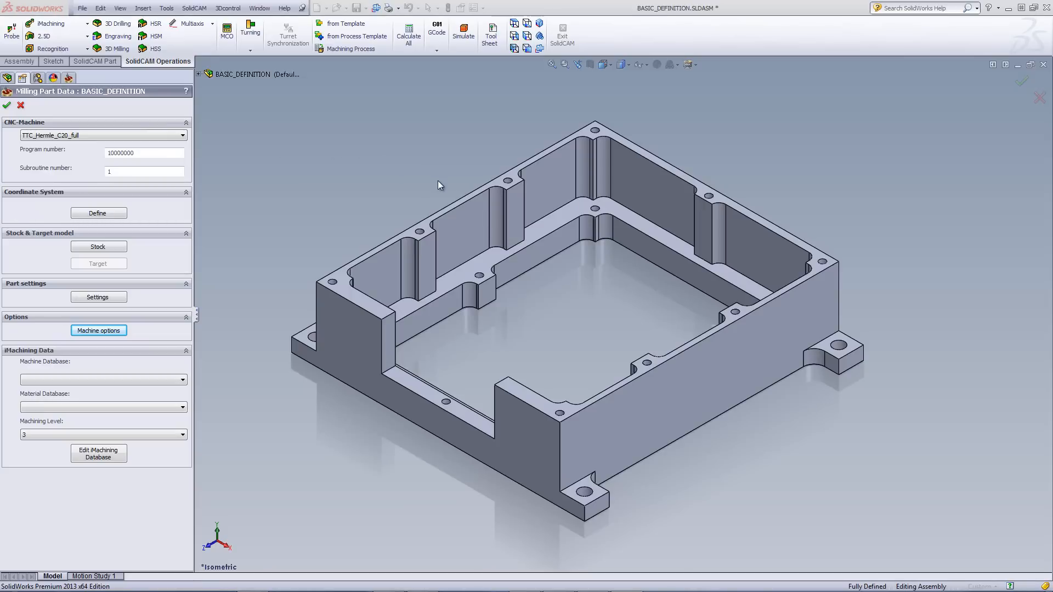
middle_drag(439, 183, 420, 179)
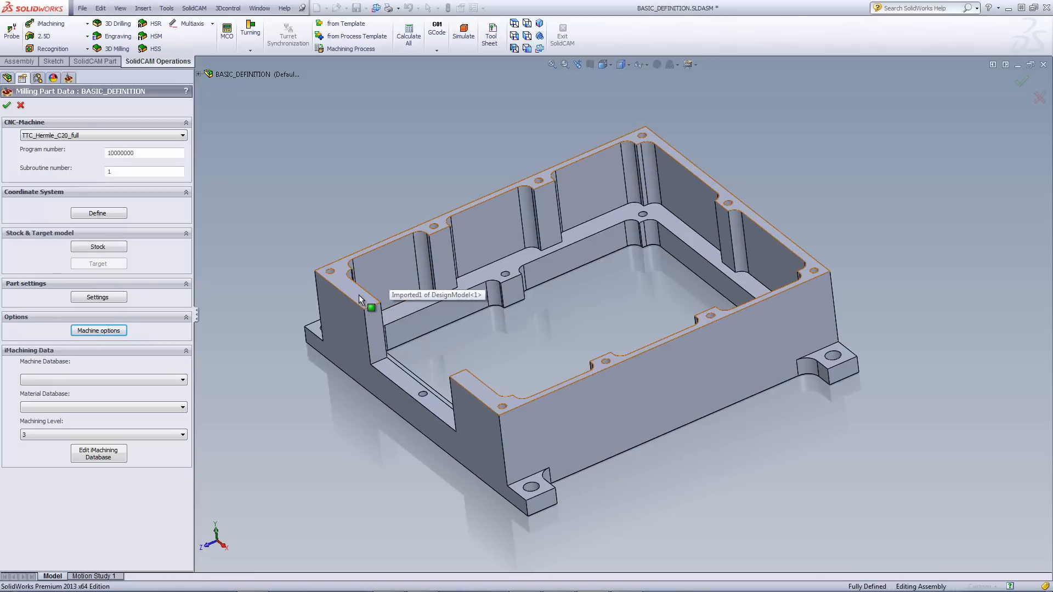
mouse_move(692, 320)
middle_down()
mouse_move(665, 284)
mouse_move(597, 288)
middle_up()
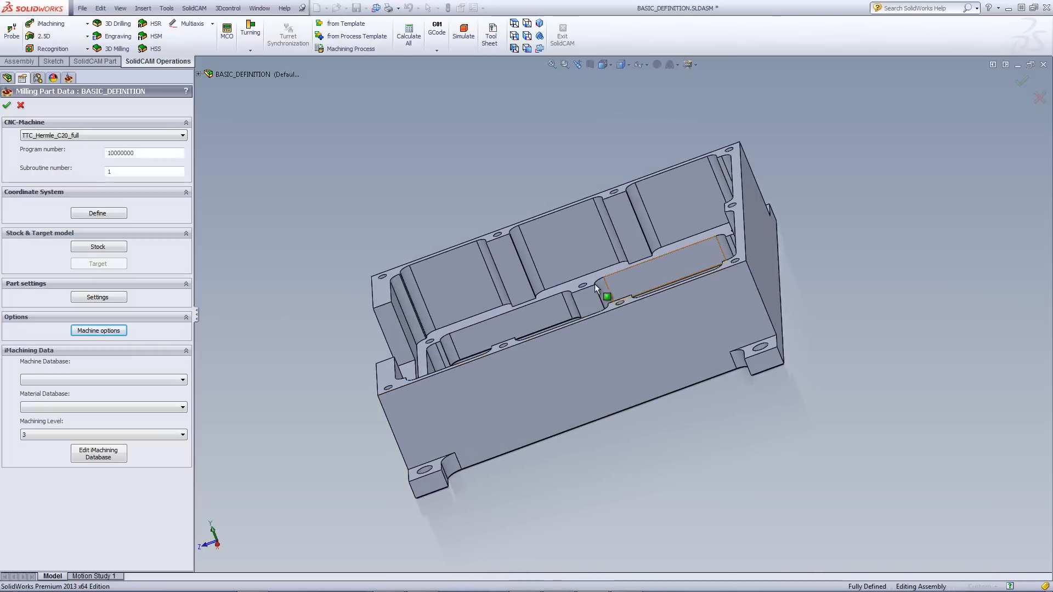
mouse_move(748, 242)
middle_down()
mouse_move(798, 418)
mouse_move(602, 308)
mouse_move(579, 224)
mouse_move(370, 128)
middle_up()
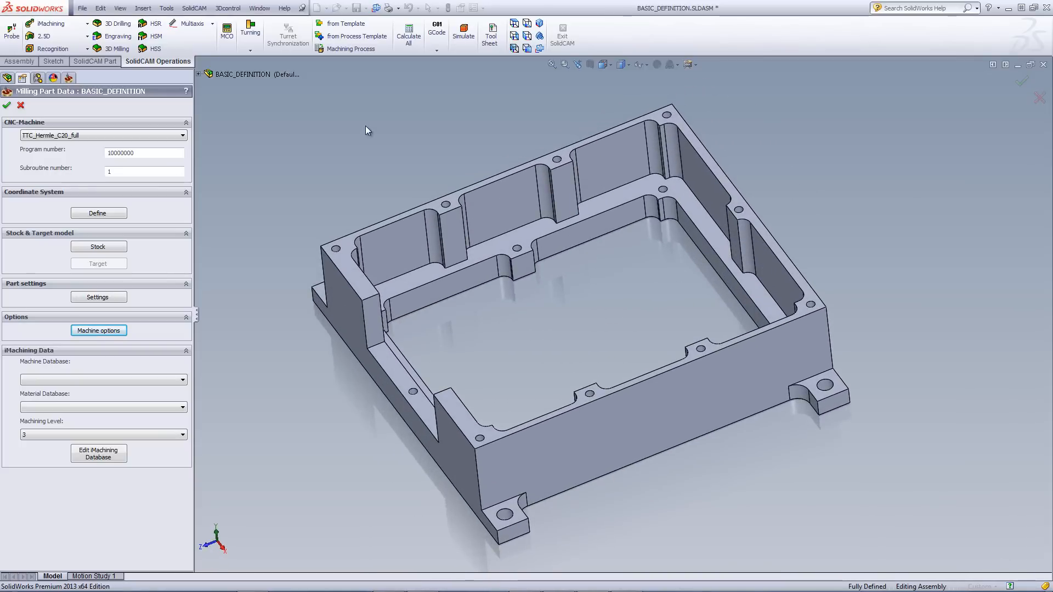
- Begin defining the part's coordinate system using the Select face method
click(99, 214)
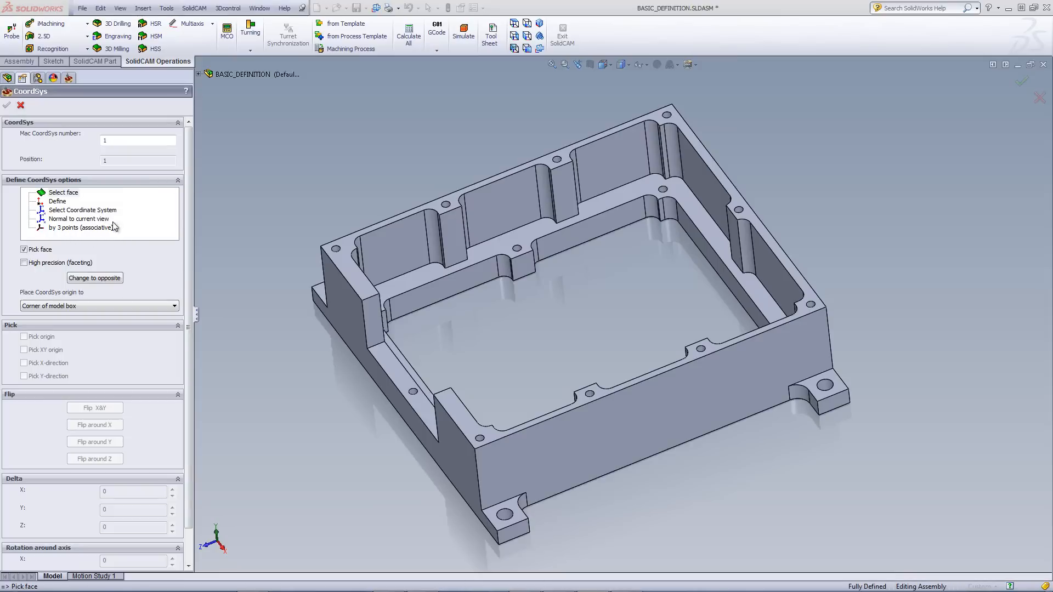
click(63, 194)
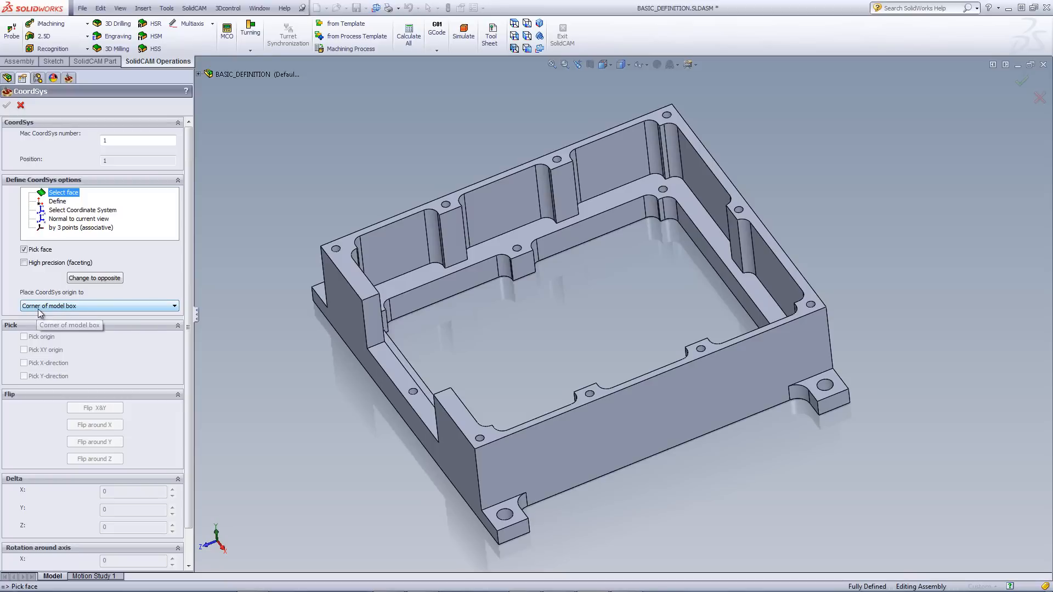
- Pick the part's top face so the CoordSys lands on a model box corner, then inspect it
click(358, 289)
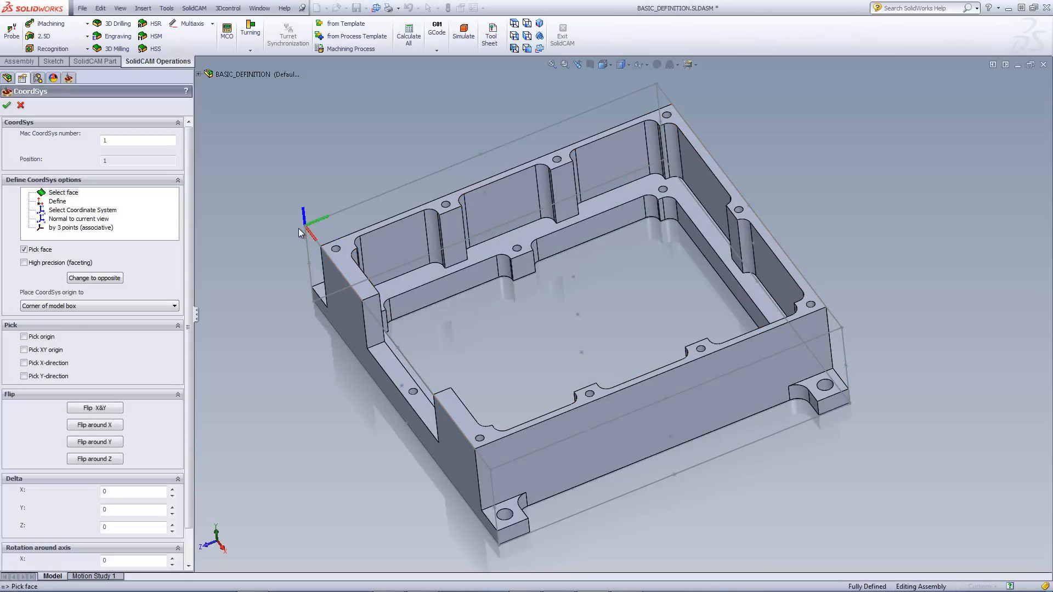
mouse_move(401, 351)
middle_down()
mouse_move(464, 388)
mouse_move(303, 433)
middle_up()
middle_drag(359, 402, 322, 353)
scroll(305, 308, down, 2)
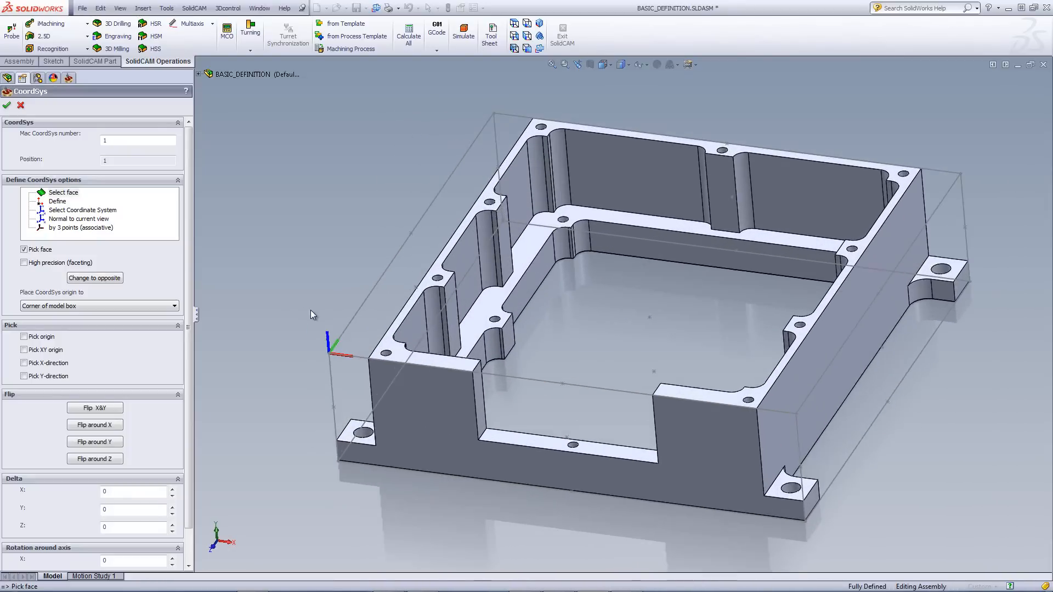
scroll(362, 354, down, 2)
scroll(411, 362, down, 1)
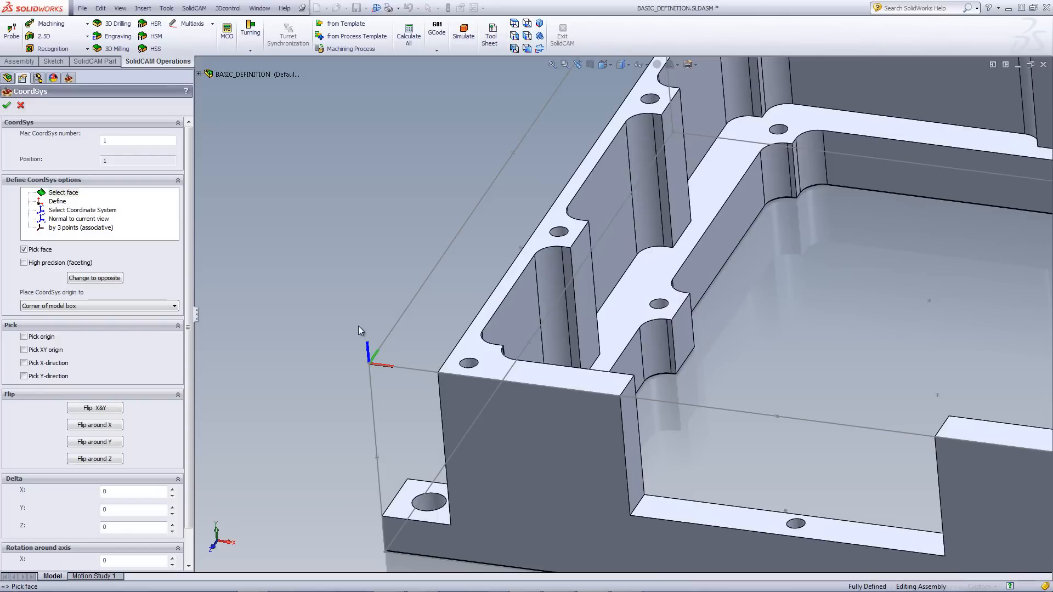
key(f)
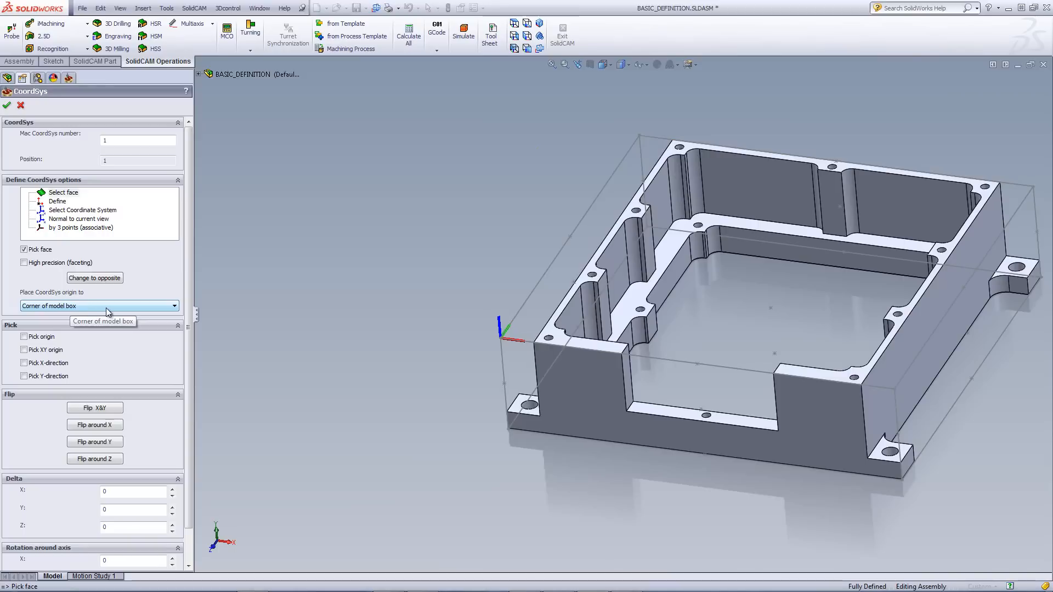
- Move the CoordSys origin to the top centre of the model box by reapplying the top face
click(107, 312)
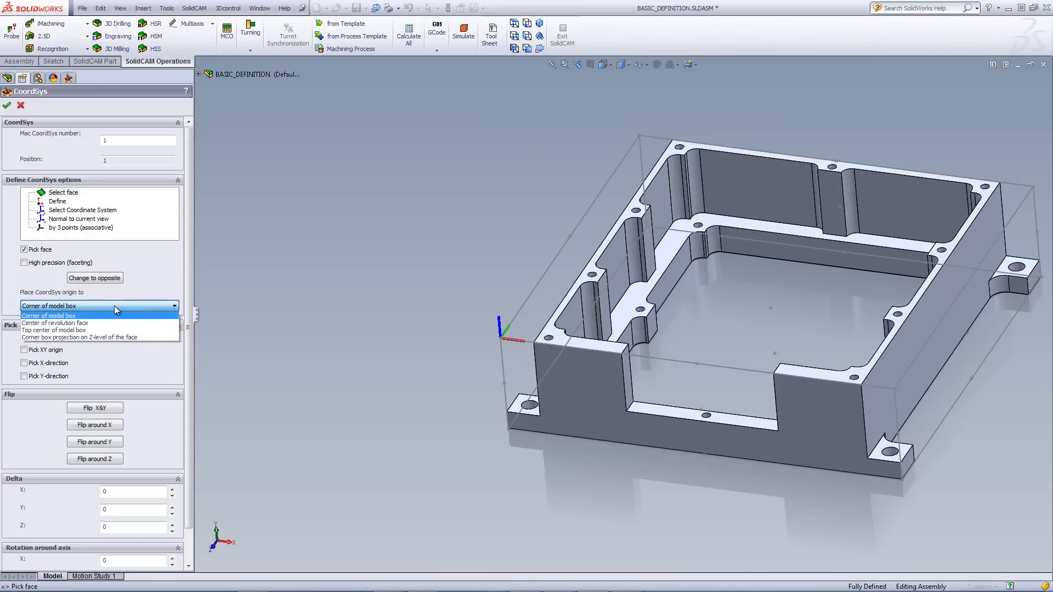
click(82, 332)
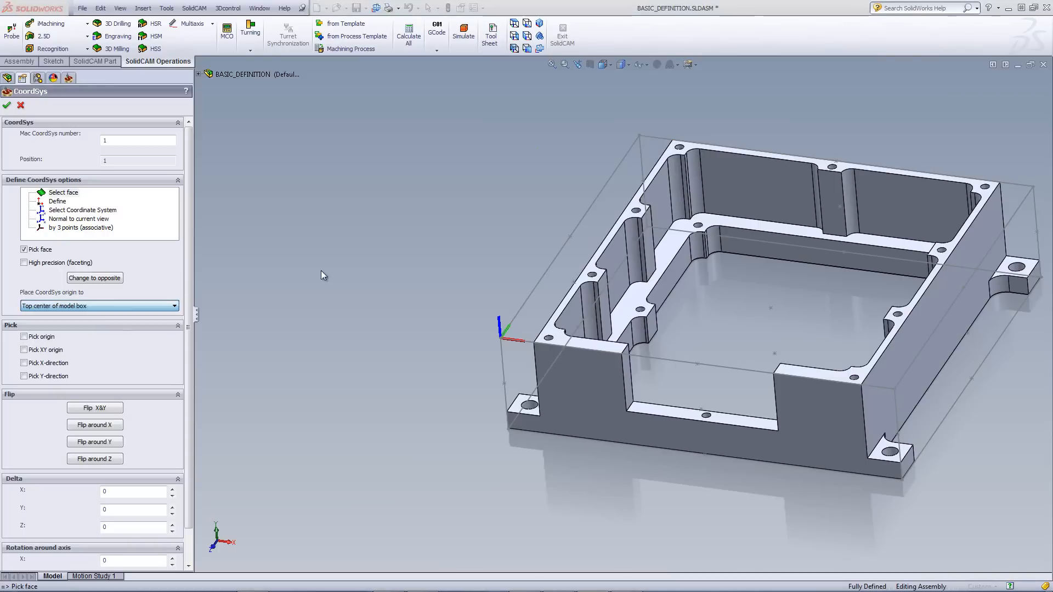
click(602, 348)
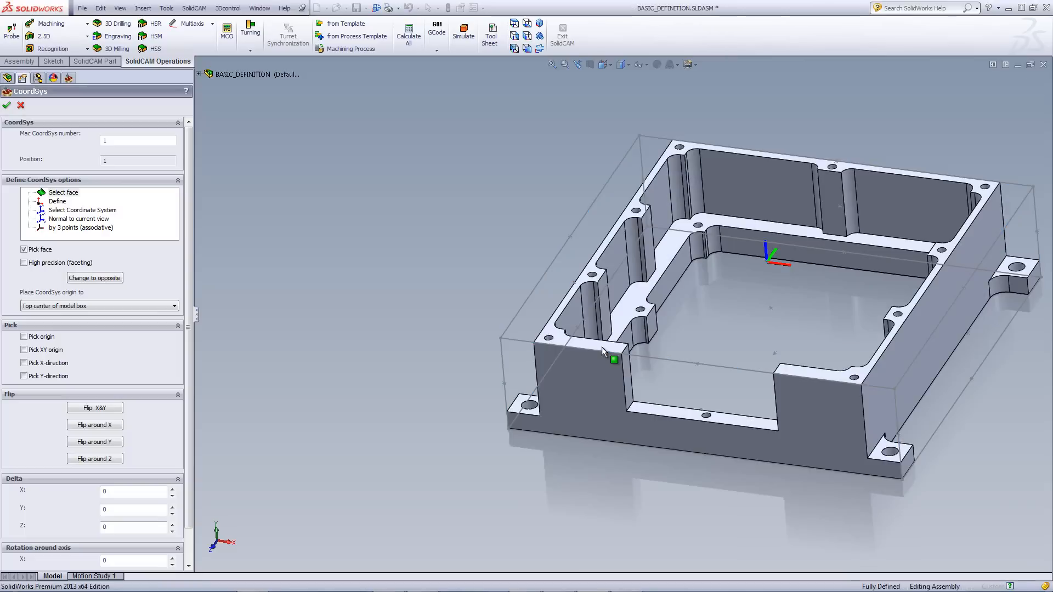
middle_drag(763, 314, 763, 271)
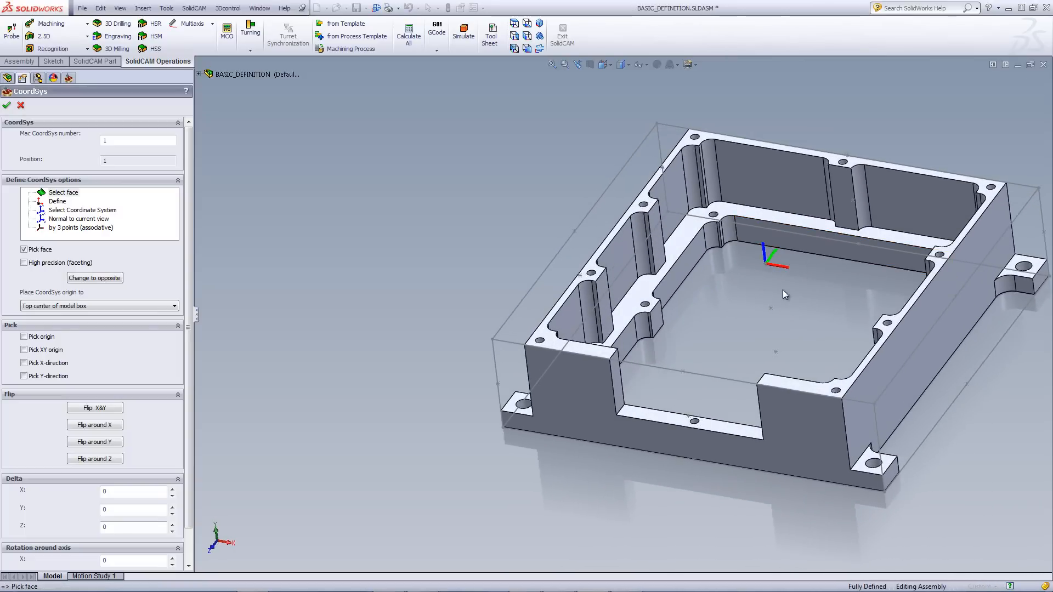
mouse_move(783, 290)
middle_down()
mouse_move(747, 236)
mouse_move(716, 299)
mouse_move(789, 292)
mouse_move(787, 259)
middle_up()
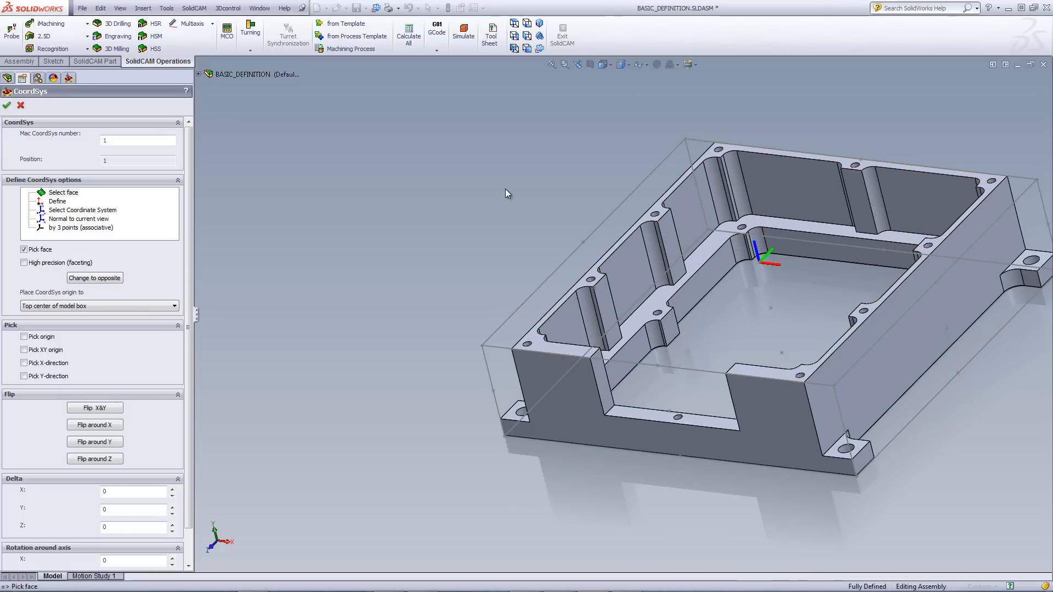
middle_drag(505, 193, 578, 167)
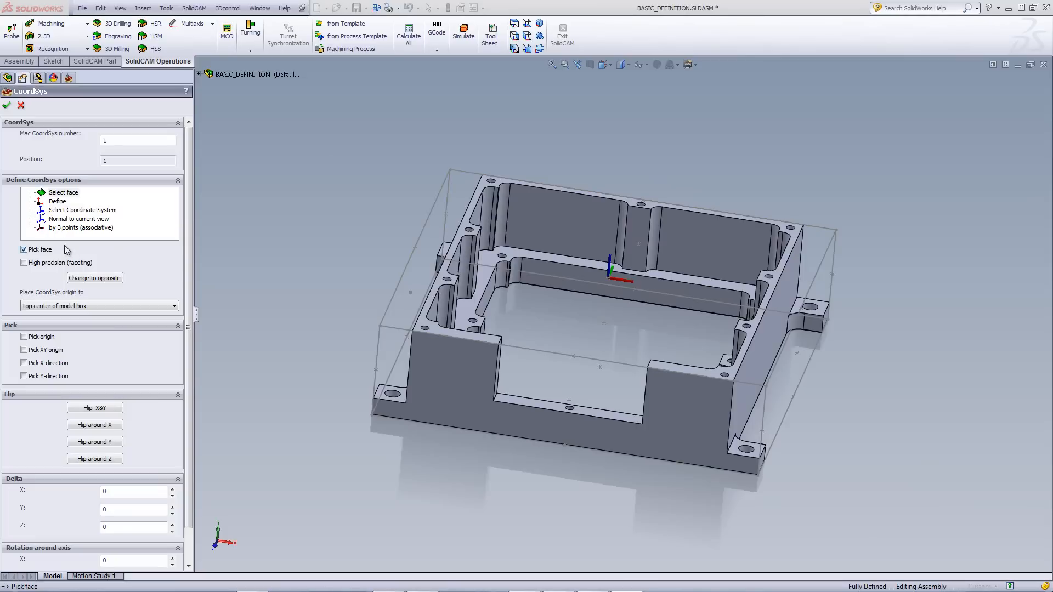
- Define the CoordSys from bounding-box corners: origin, X-direction and Y-direction points
click(57, 201)
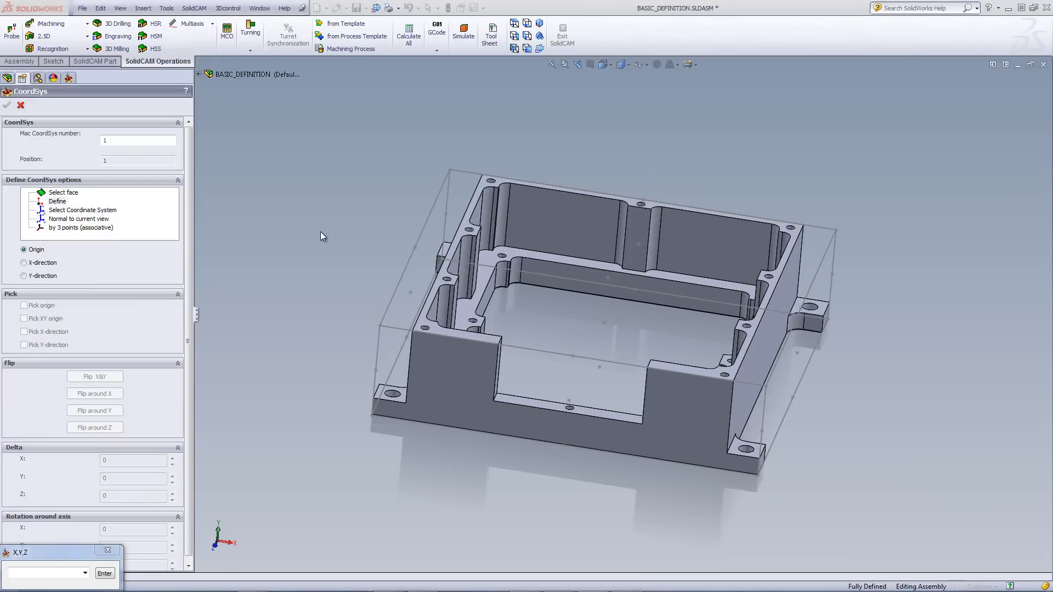
mouse_move(321, 236)
middle_down()
mouse_move(304, 231)
mouse_move(309, 223)
middle_up()
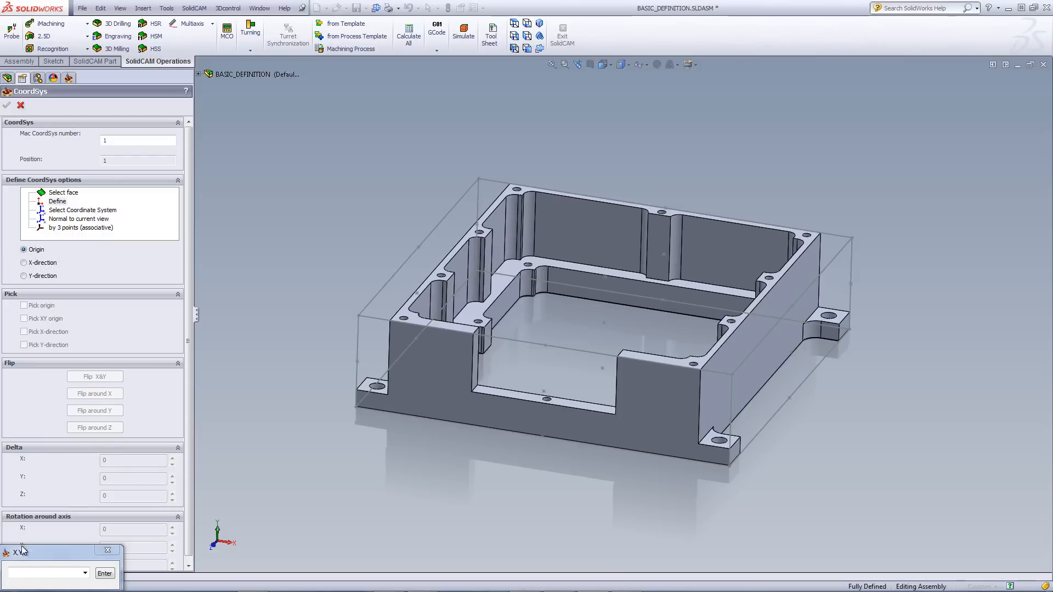
drag(36, 556, 74, 503)
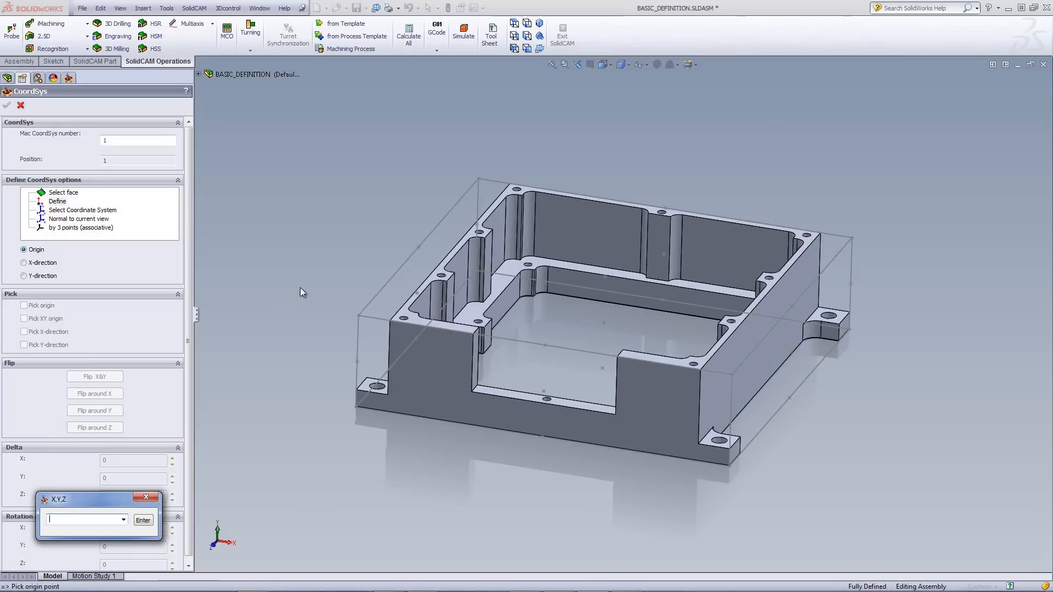
click(358, 317)
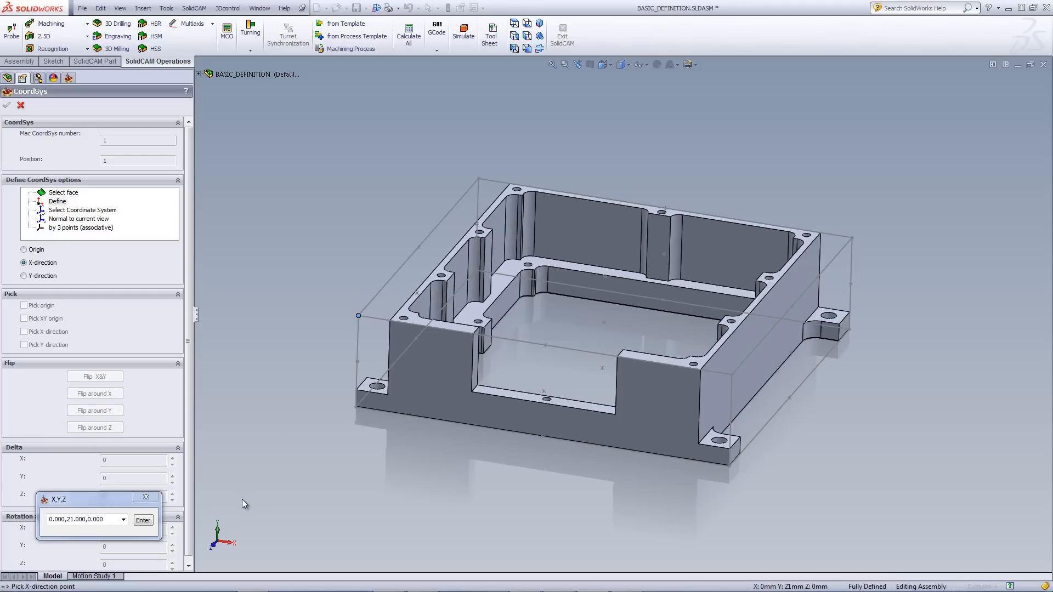
click(732, 378)
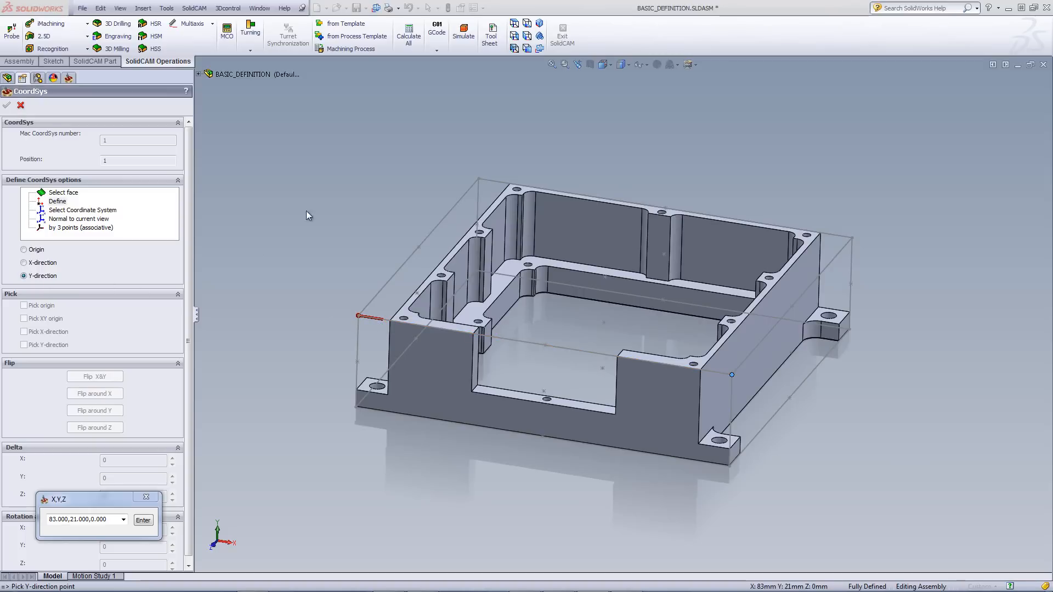
click(478, 178)
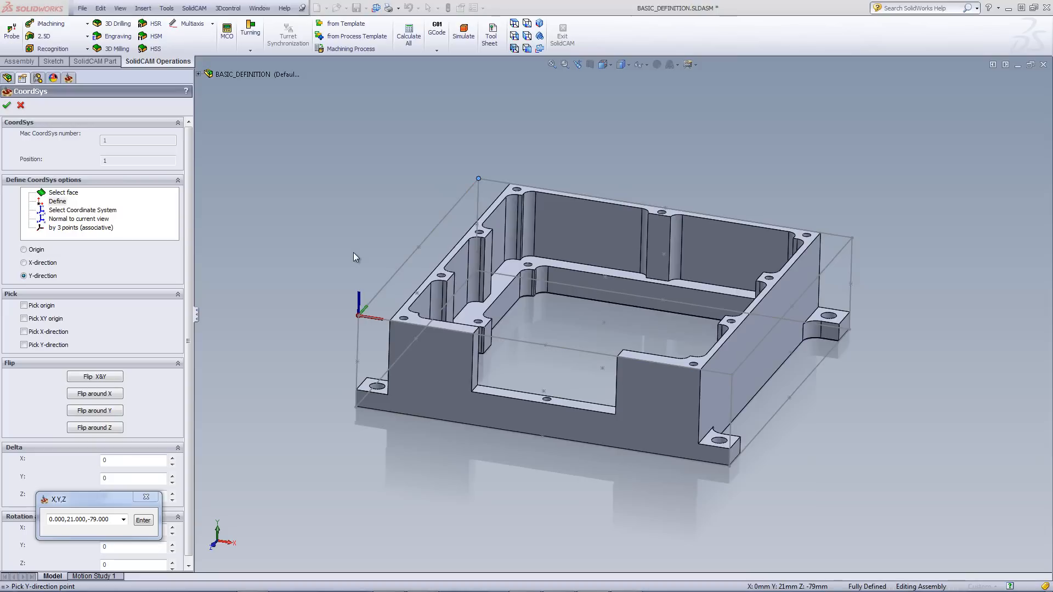
- In isometric view, take the CoordSys from the existing Coordinate System1 and confirm it
key(ctrl+7)
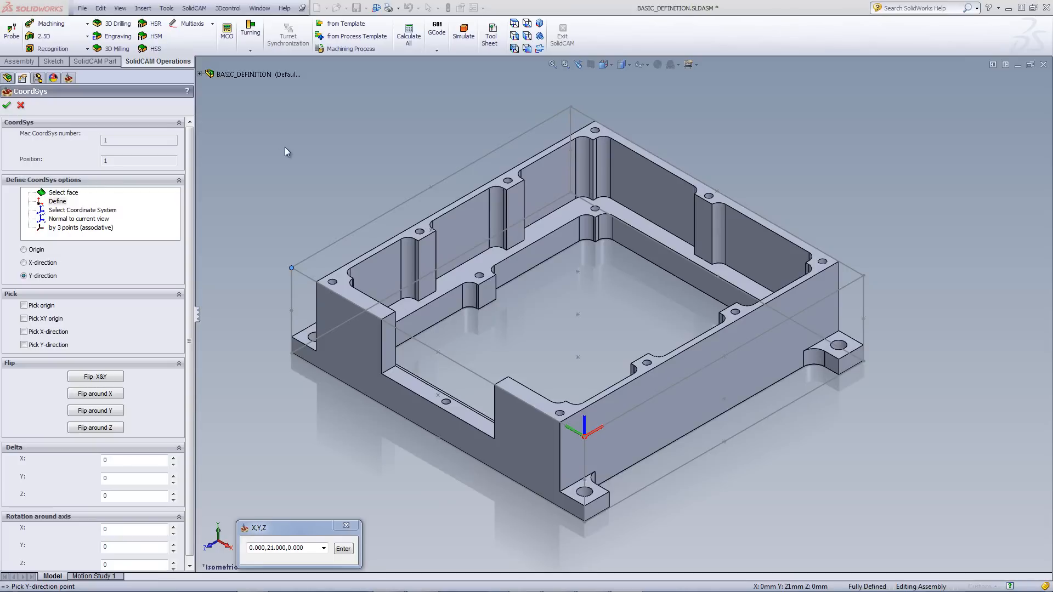
click(77, 212)
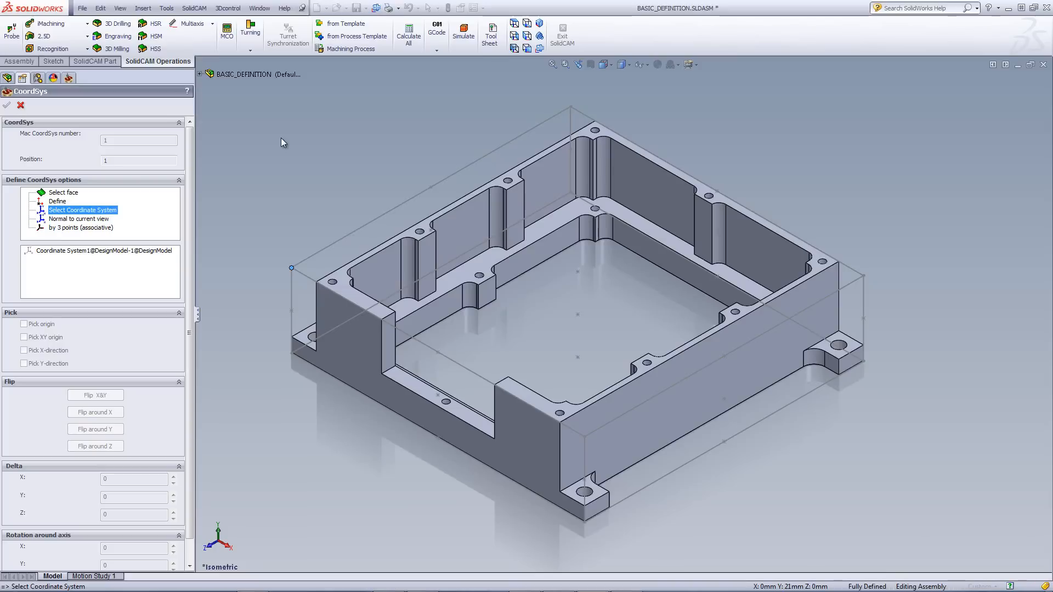
click(99, 252)
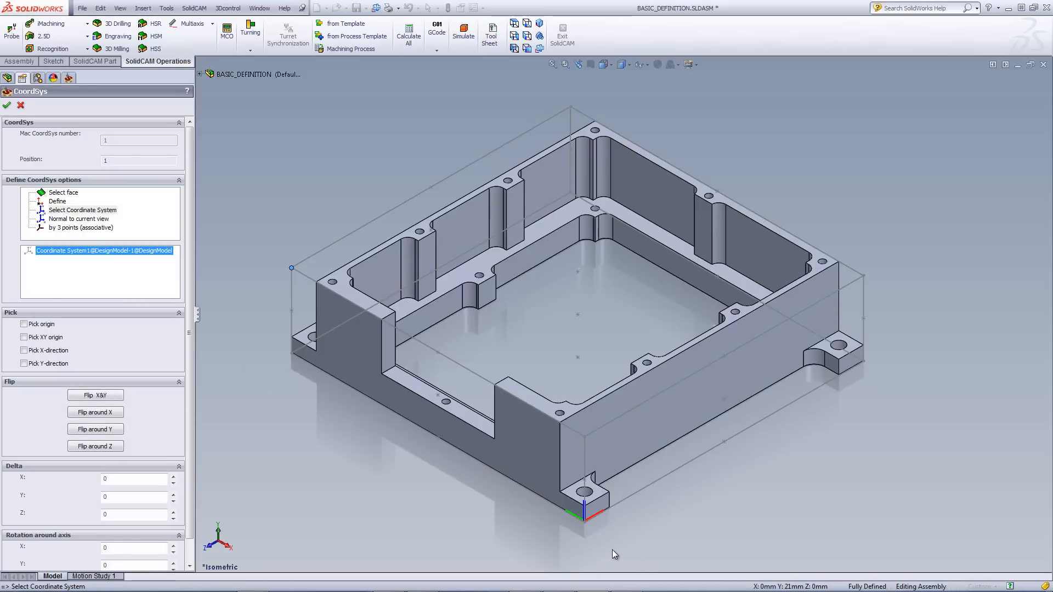
scroll(584, 541, down, 2)
scroll(584, 520, down, 2)
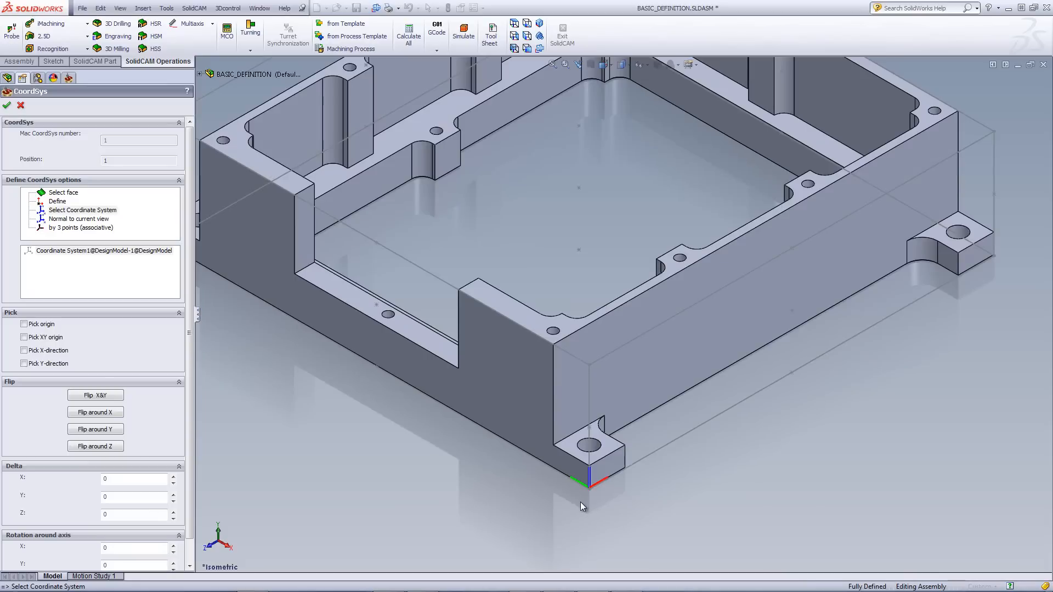
click(6, 105)
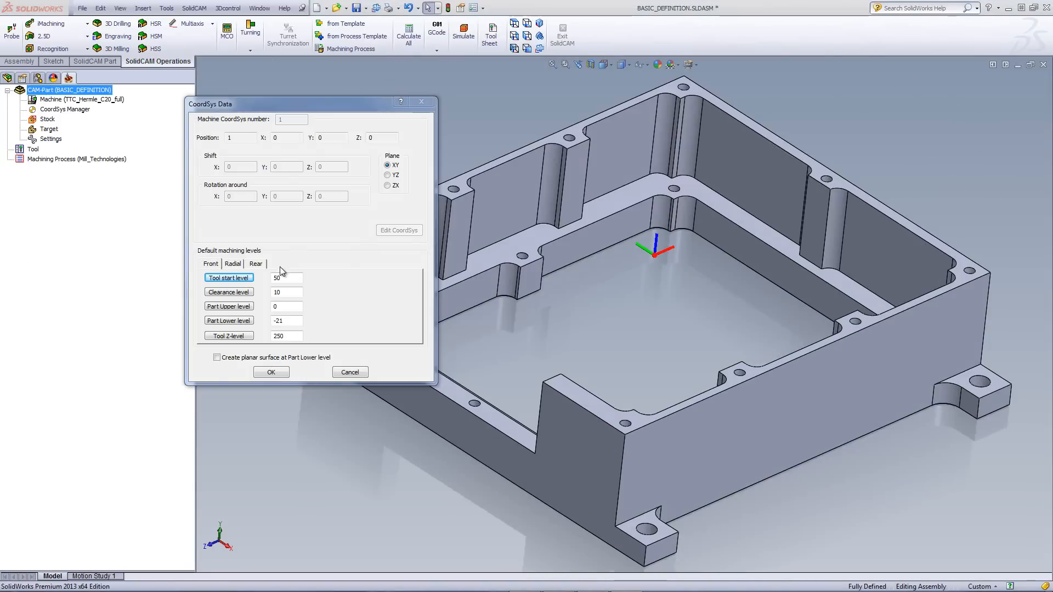
- Review the CoordSys Data levels and start picking the Part Upper level from the model
click(292, 280)
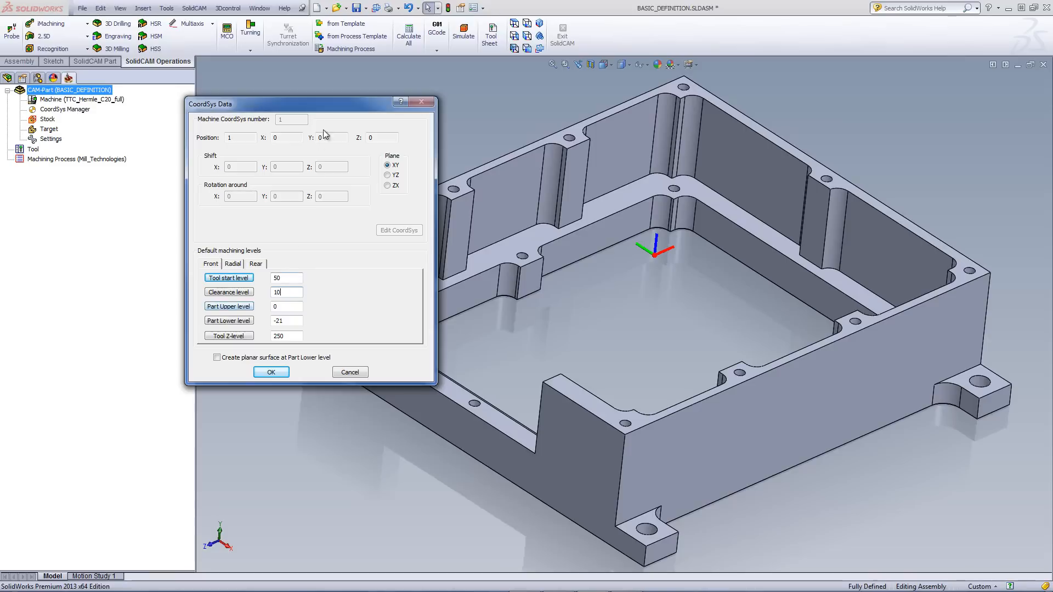
drag(332, 99, 196, 47)
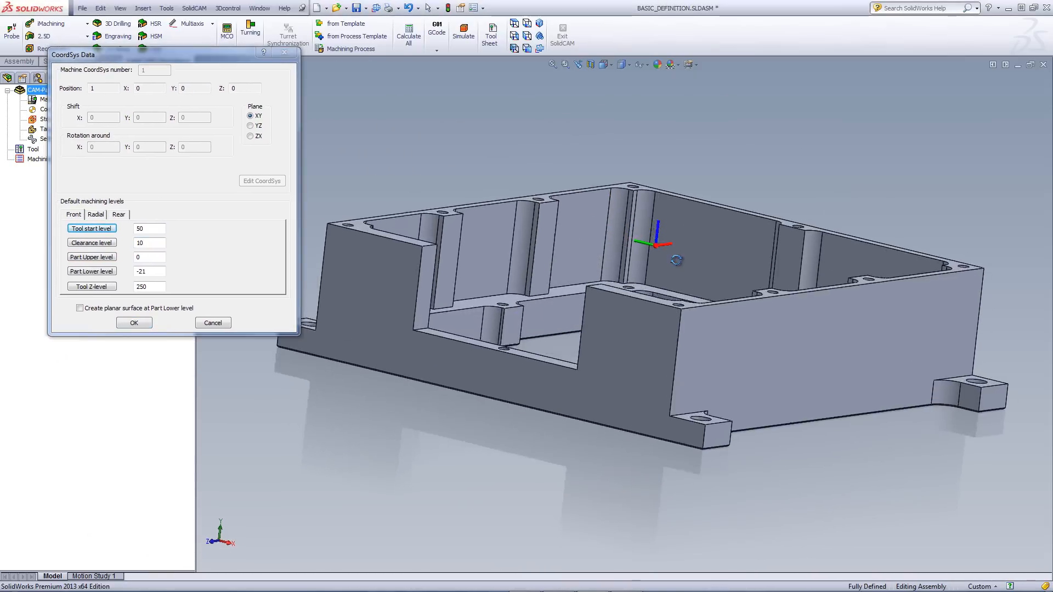
middle_drag(461, 247, 463, 224)
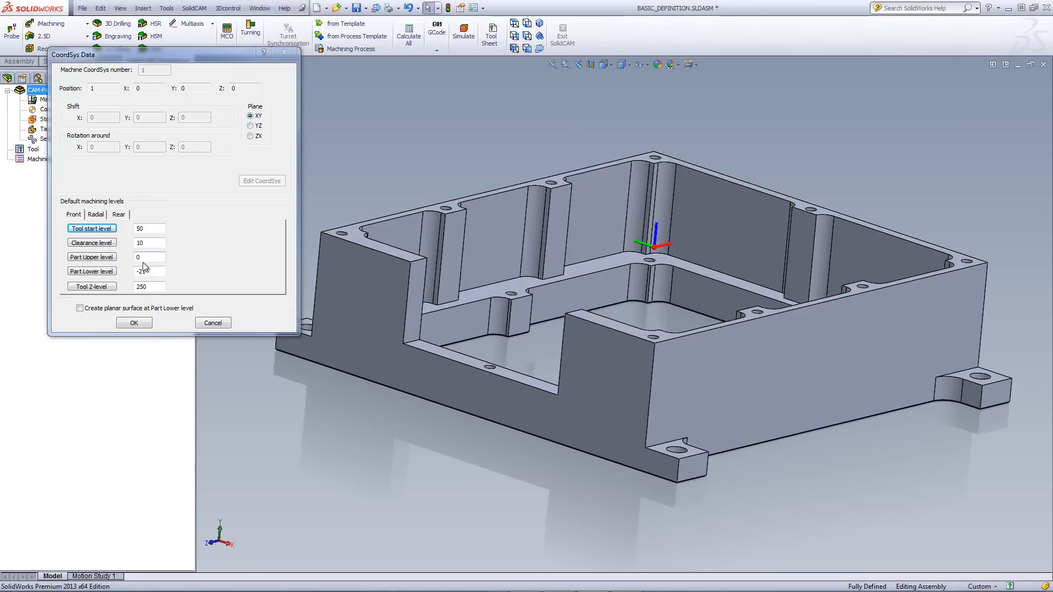
click(92, 257)
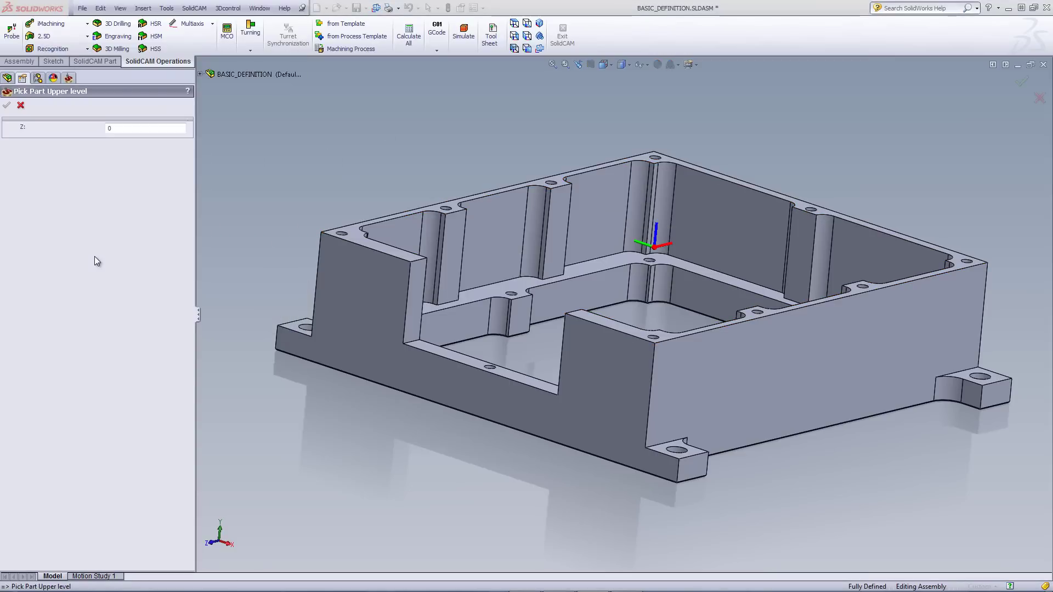
- Pick the part's top faces as Part Upper level 0 and confirm
click(360, 238)
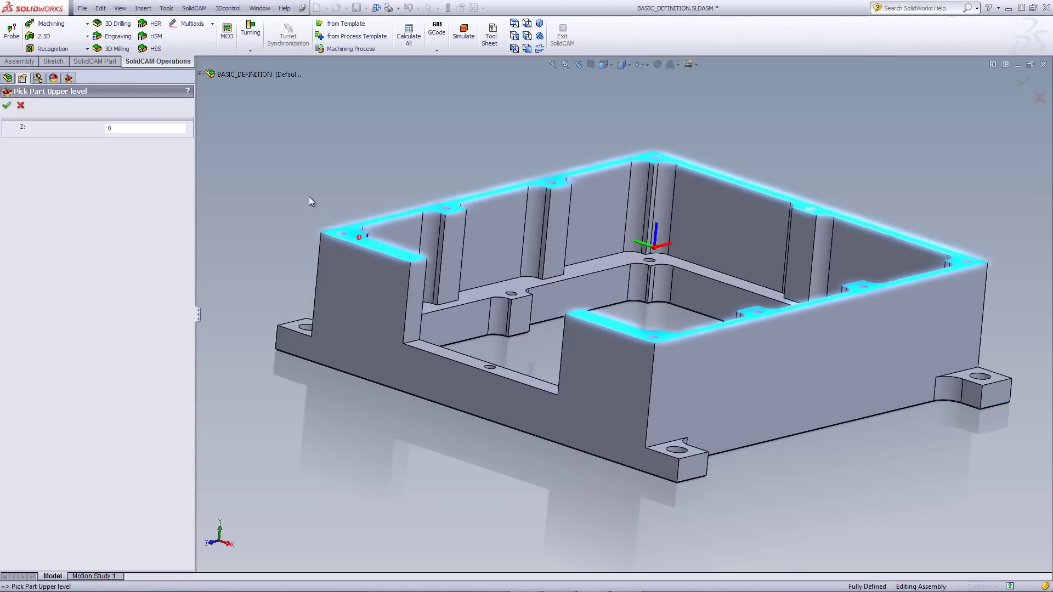
click(7, 106)
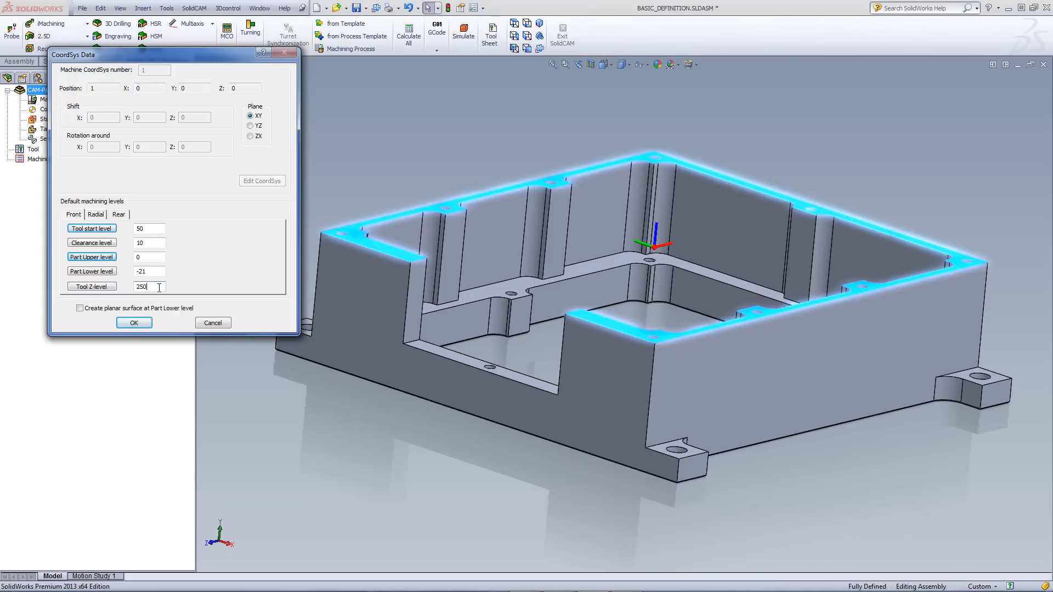
- Accept the default machining levels: Upper 0, Lower -21, Tool Z-level 250
click(155, 287)
click(136, 323)
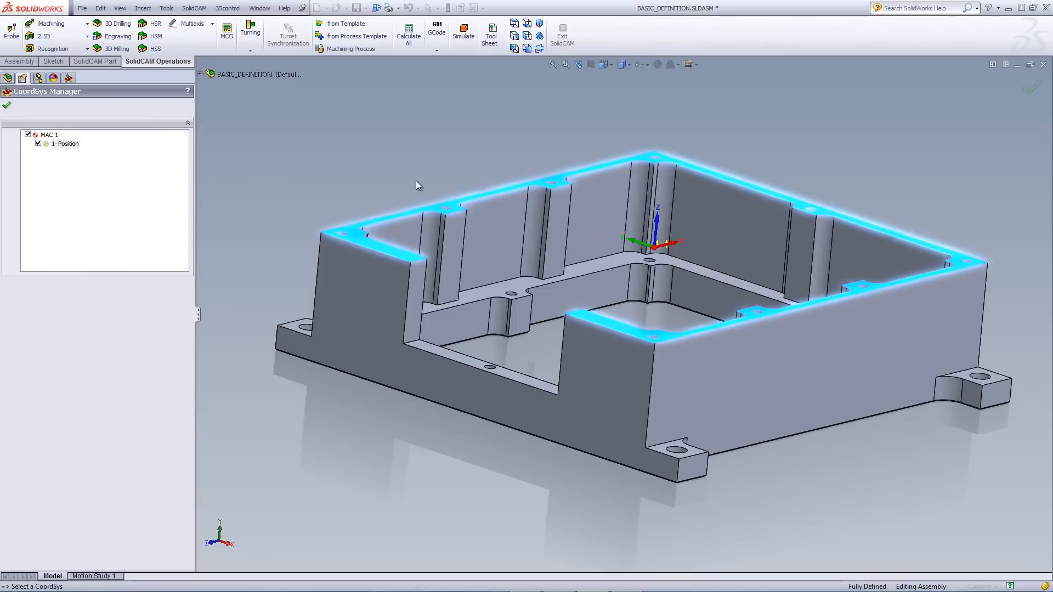
- Leave the 1- Position CoordSys unchanged and close the CoordSys Manager
right_click(74, 146)
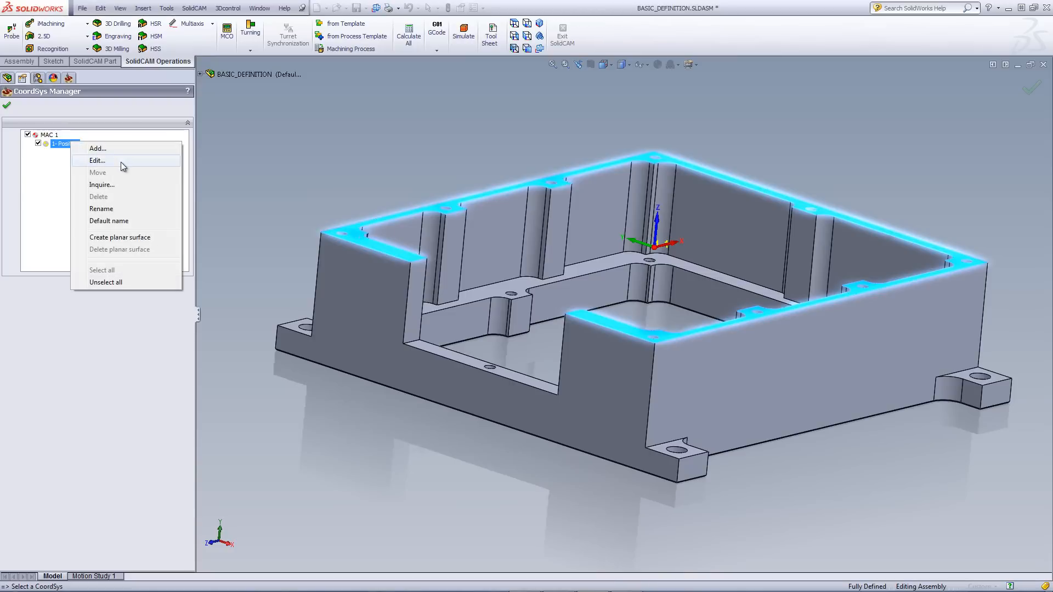
click(122, 162)
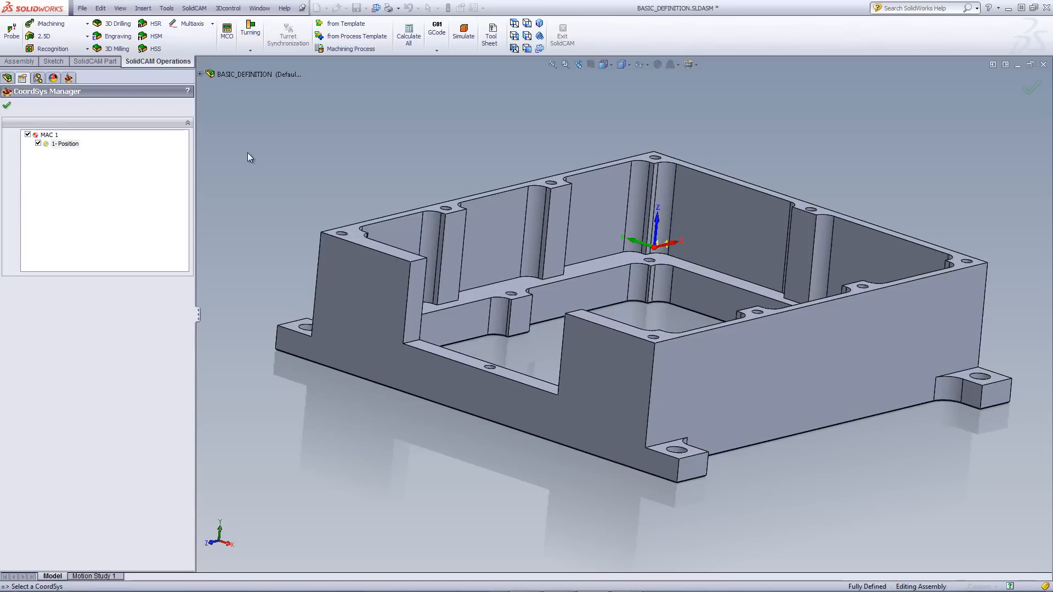
click(10, 108)
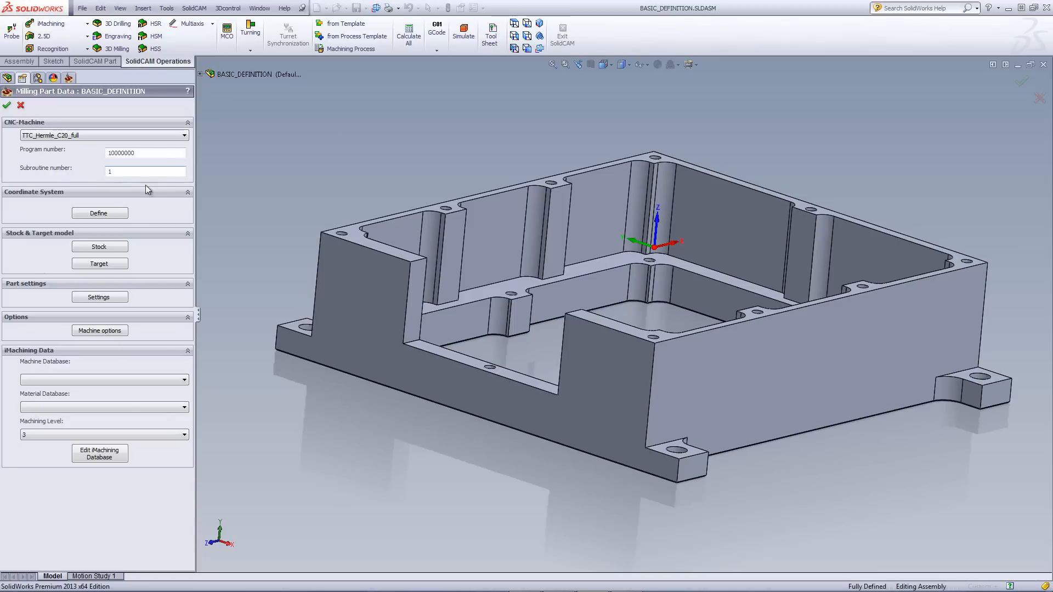